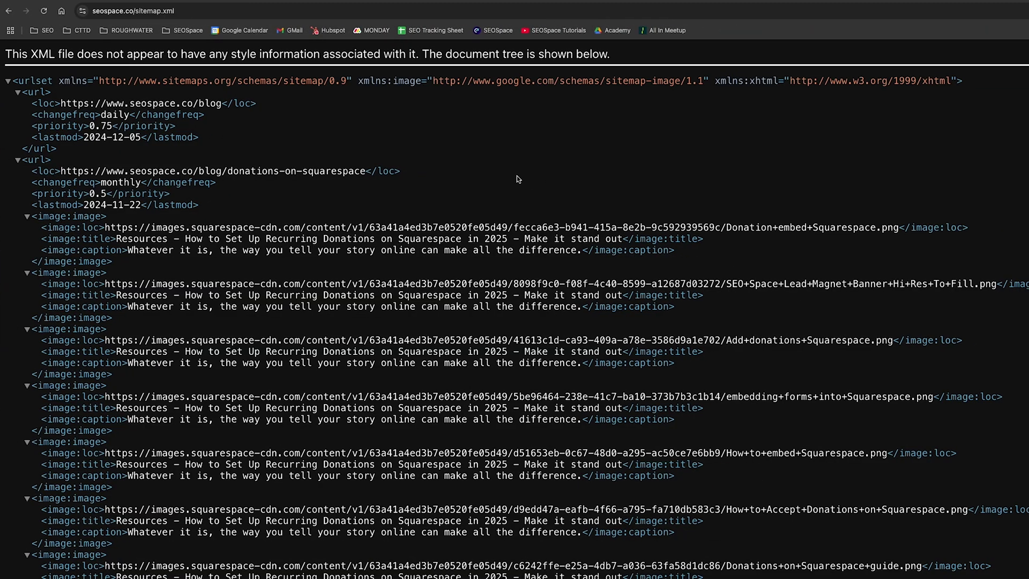
- Load seospace.co/sitemap.xml in the browser
{"action": "scroll", "coordinate": [516, 179], "scroll_direction": "down", "scroll_amount": 20}
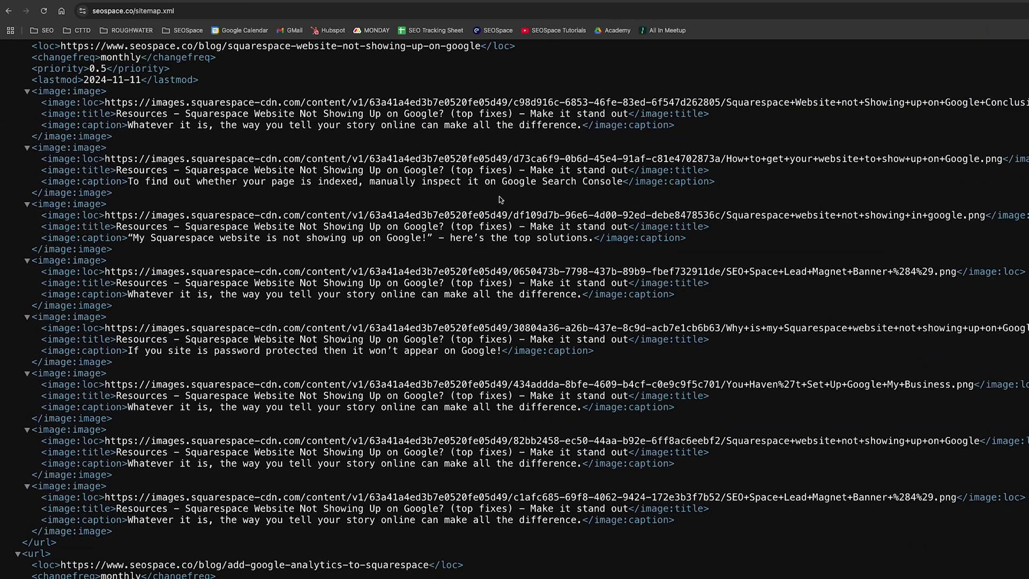
{"action": "scroll", "coordinate": [499, 199], "scroll_direction": "up", "scroll_amount": 20}
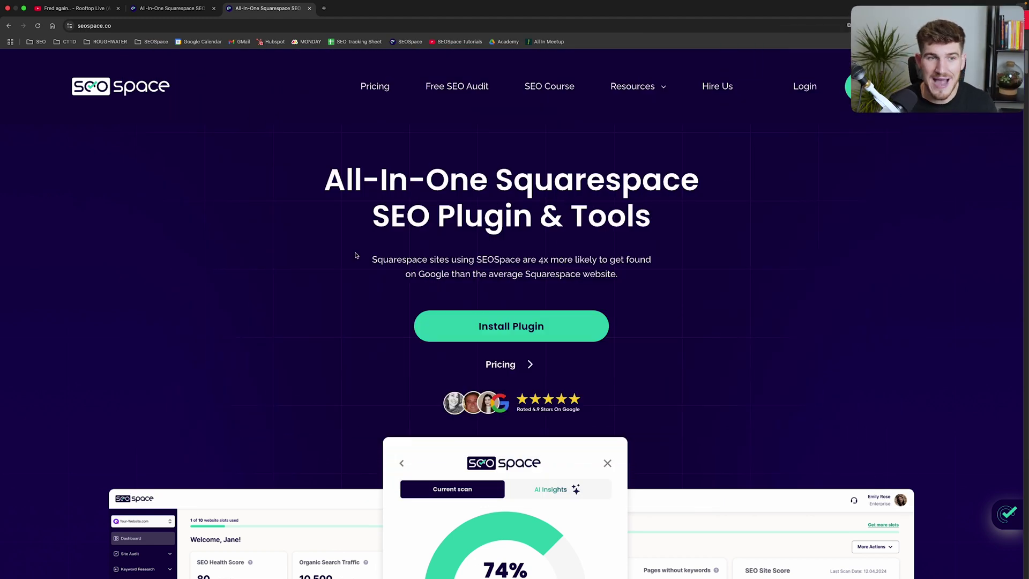
{"action": "left_click", "coordinate": [189, 26]}
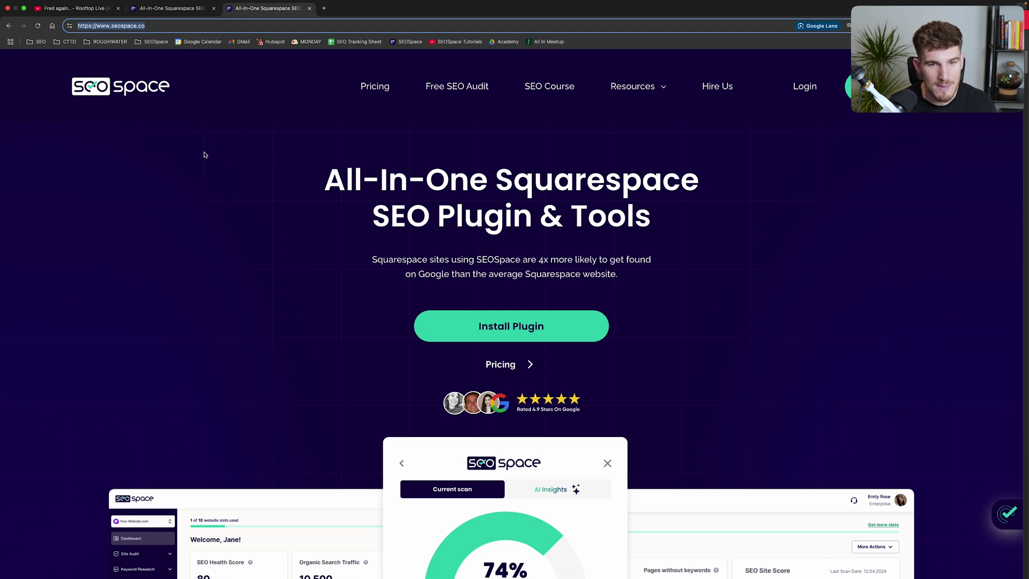
{"action": "left_click_drag", "start_coordinate": [321, 171], "coordinate": [744, 250]}
{"action": "left_click", "coordinate": [284, 200]}
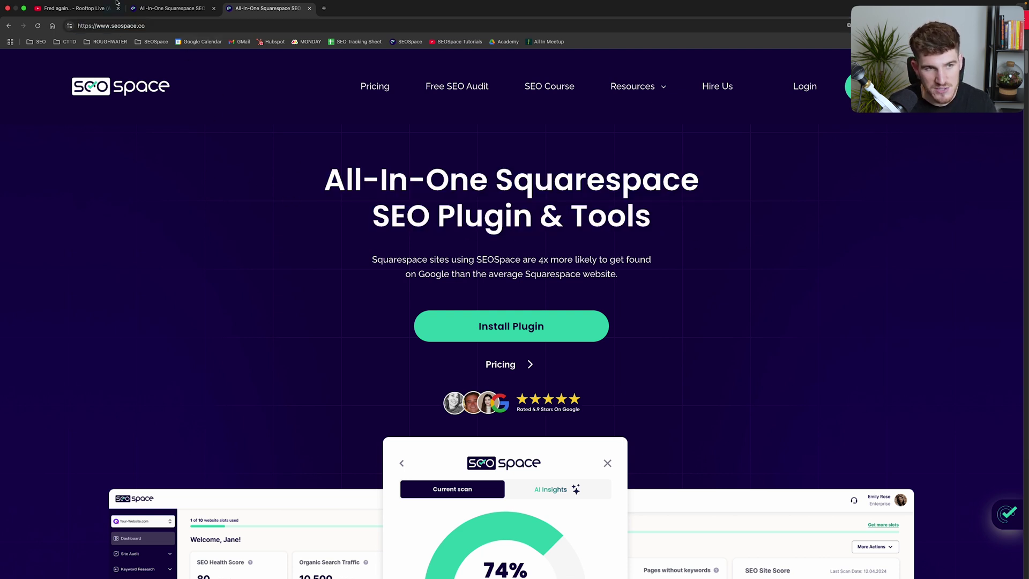
{"action": "left_click", "coordinate": [164, 28]}
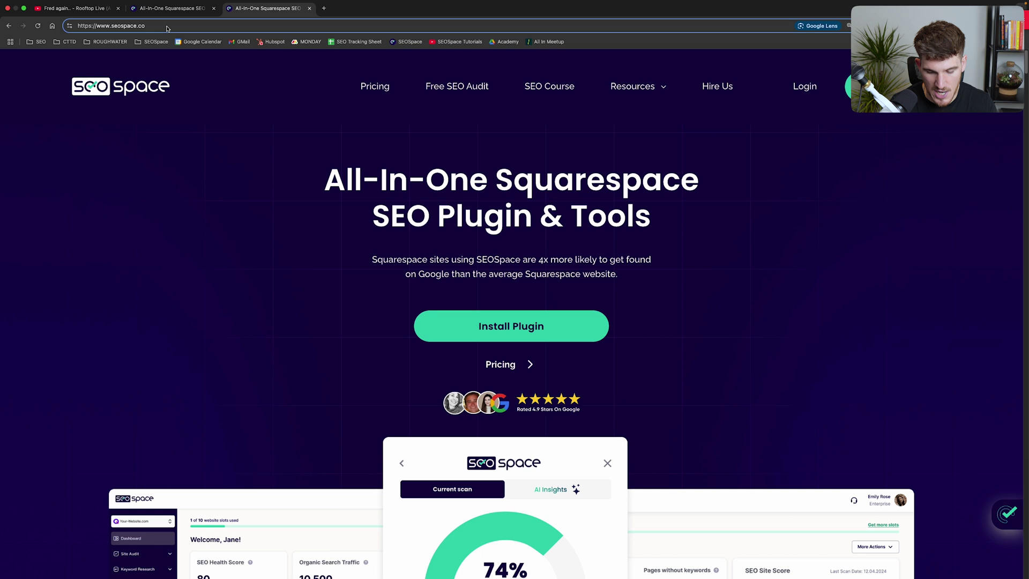
{"action": "type", "text": "/sitemap.xml"}
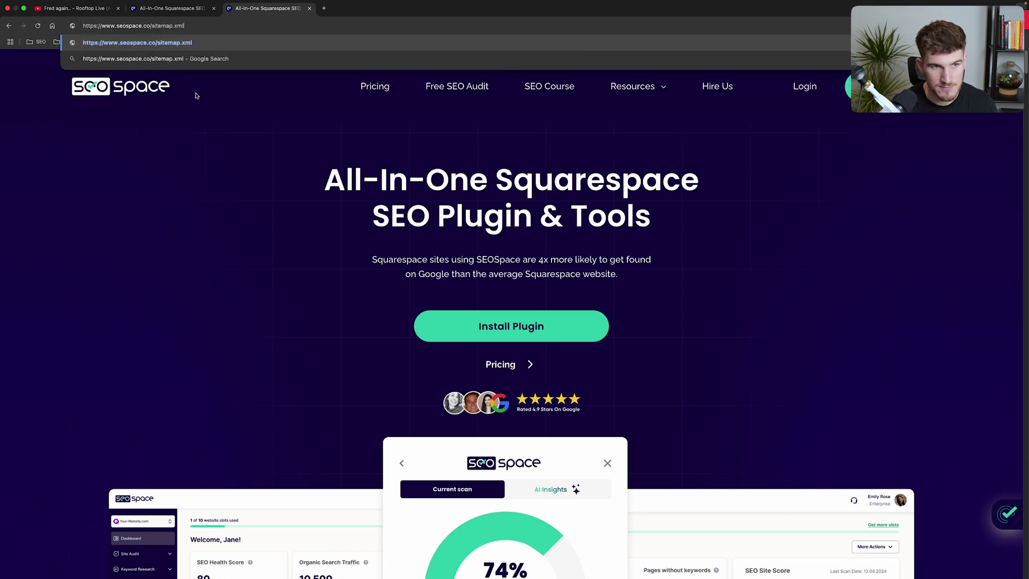
{"action": "key", "text": "Return"}
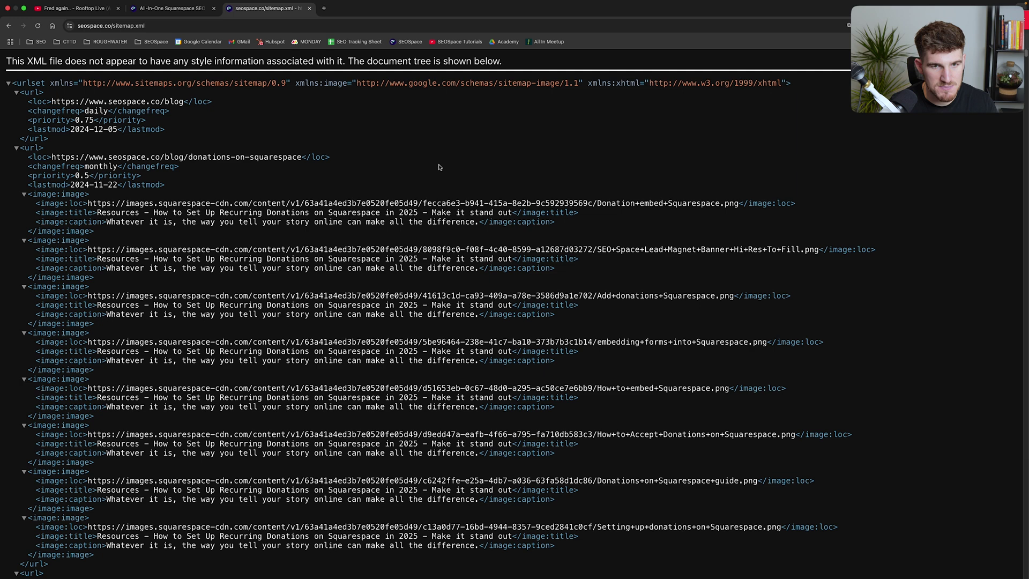
- Scroll through the sitemap's blog page and image URL entries to the end and back
{"action": "scroll", "coordinate": [426, 164], "scroll_direction": "down", "scroll_amount": 20}
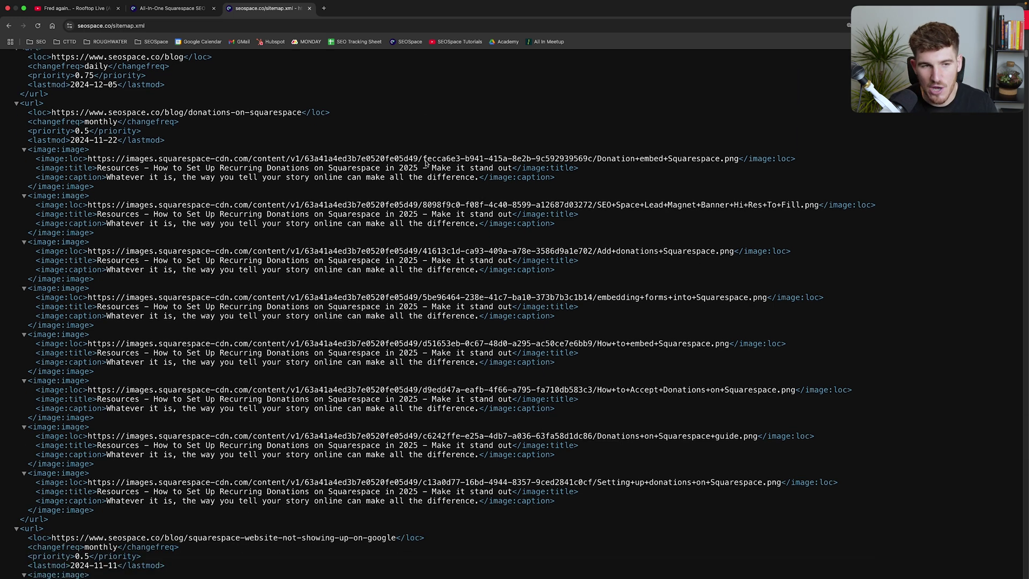
{"action": "scroll", "coordinate": [411, 181], "scroll_direction": "up", "scroll_amount": 20}
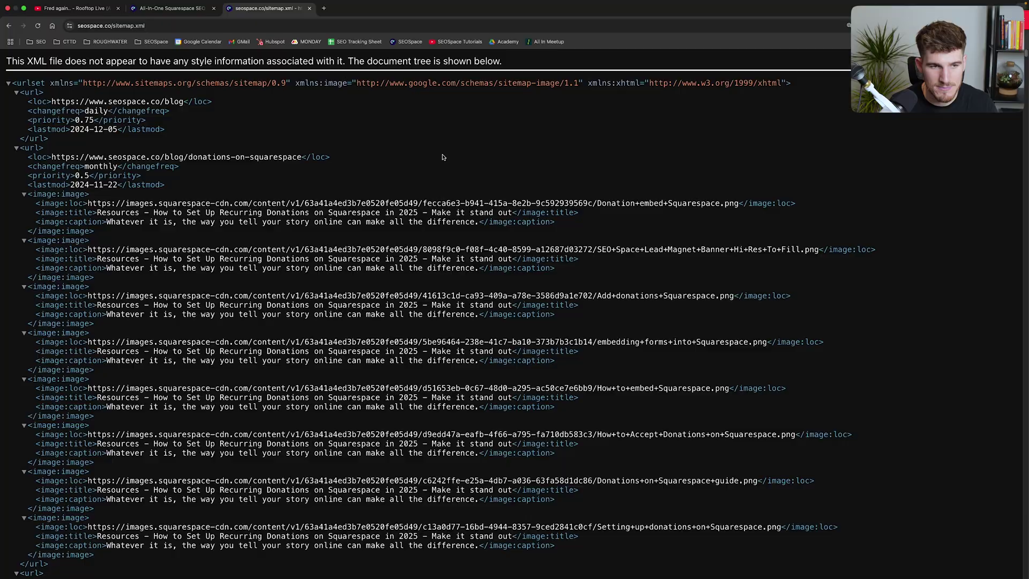
{"action": "scroll", "coordinate": [159, 206], "scroll_direction": "down", "scroll_amount": 15}
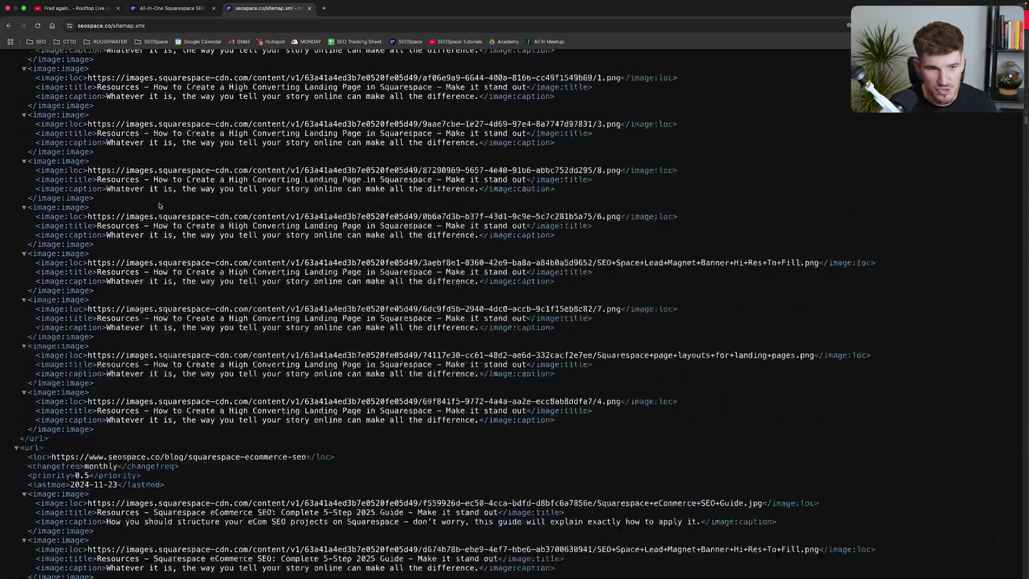
{"action": "scroll", "coordinate": [159, 207], "scroll_direction": "down", "scroll_amount": 15}
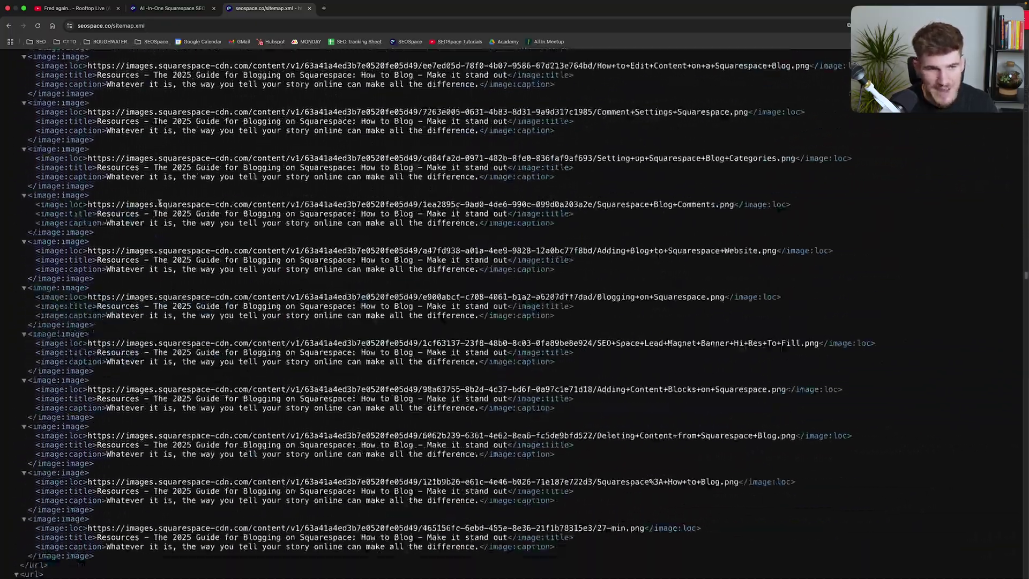
{"action": "scroll", "coordinate": [159, 202], "scroll_direction": "down", "scroll_amount": 15}
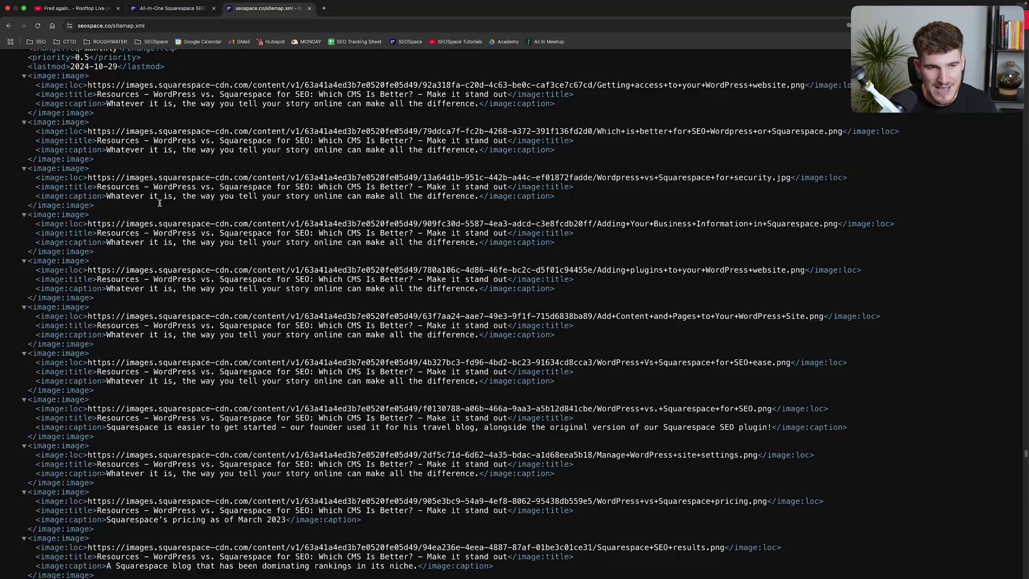
{"action": "scroll", "coordinate": [159, 202], "scroll_direction": "down", "scroll_amount": 10}
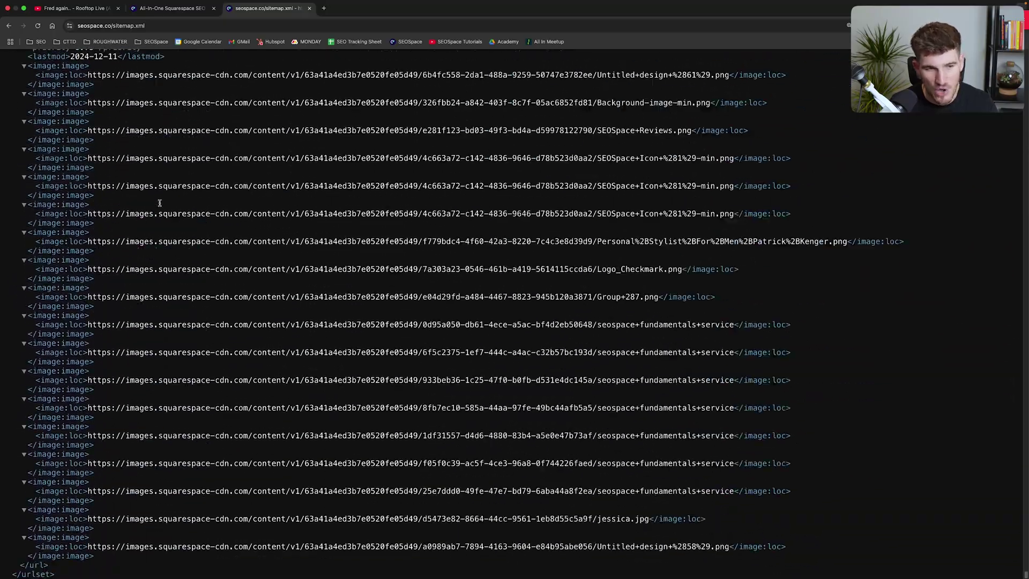
{"action": "scroll", "coordinate": [160, 202], "scroll_direction": "up", "scroll_amount": 20}
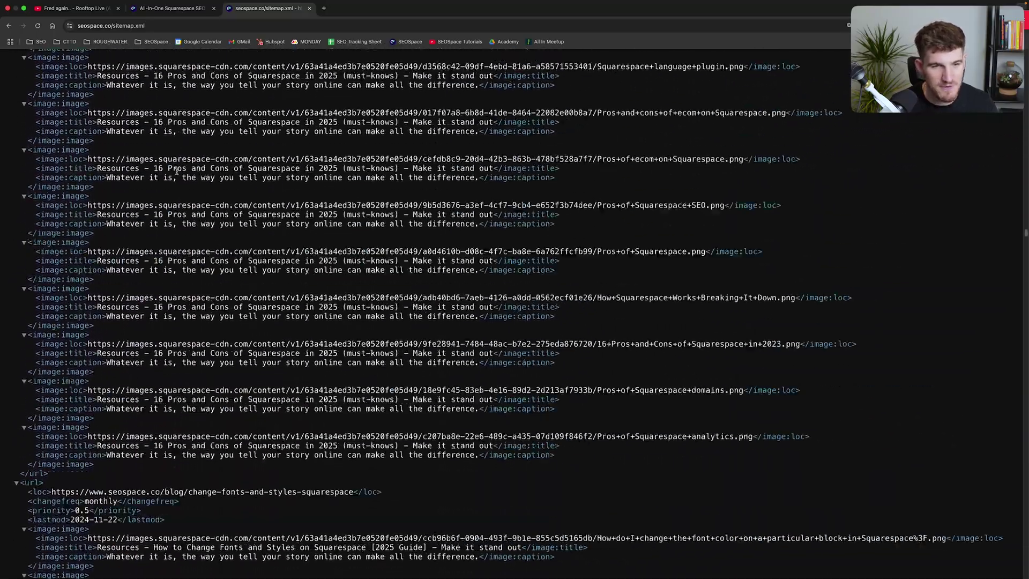
{"action": "scroll", "coordinate": [176, 170], "scroll_direction": "up", "scroll_amount": 20}
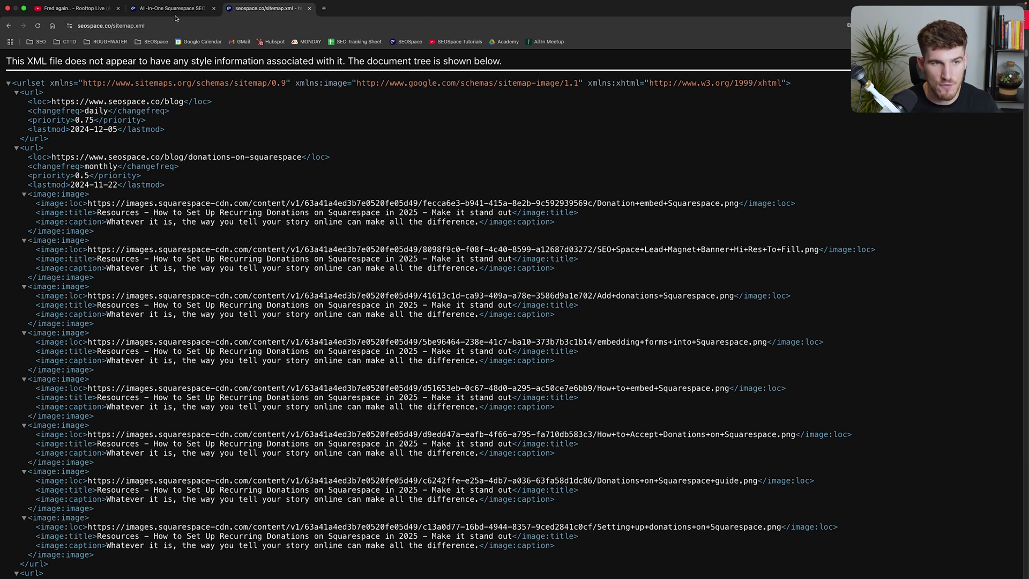
- In Squarespace Settings, open Connected Accounts and list the connectable services, including Search Console
{"action": "key", "text": "ctrl+shift+Tab"}
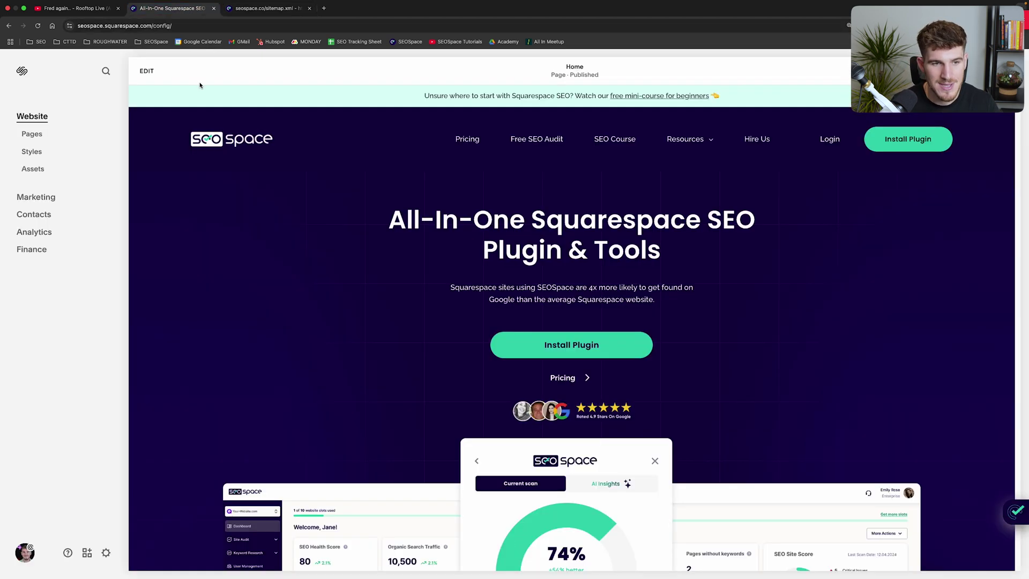
{"action": "left_click", "coordinate": [106, 553]}
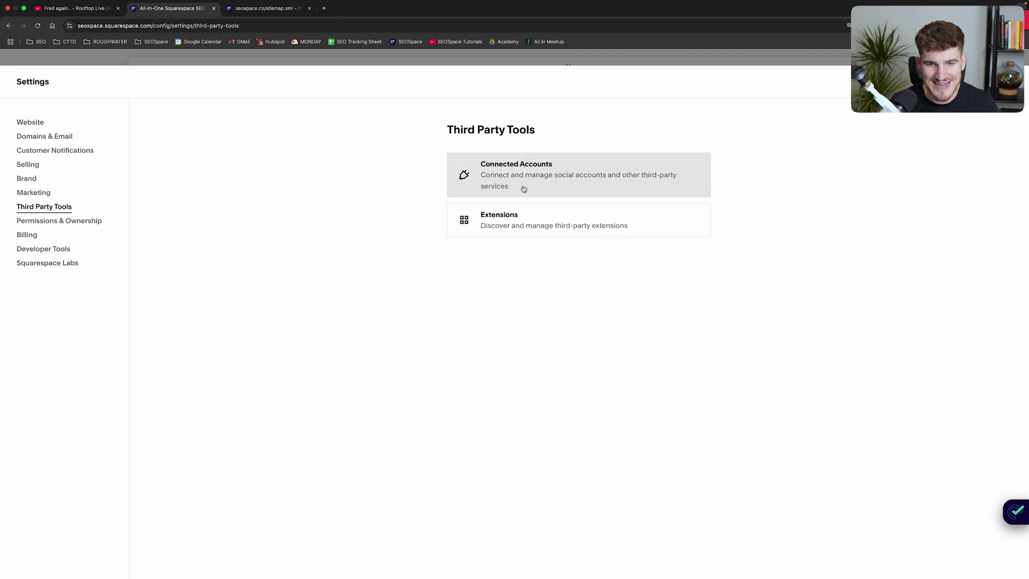
{"action": "left_click", "coordinate": [537, 179]}
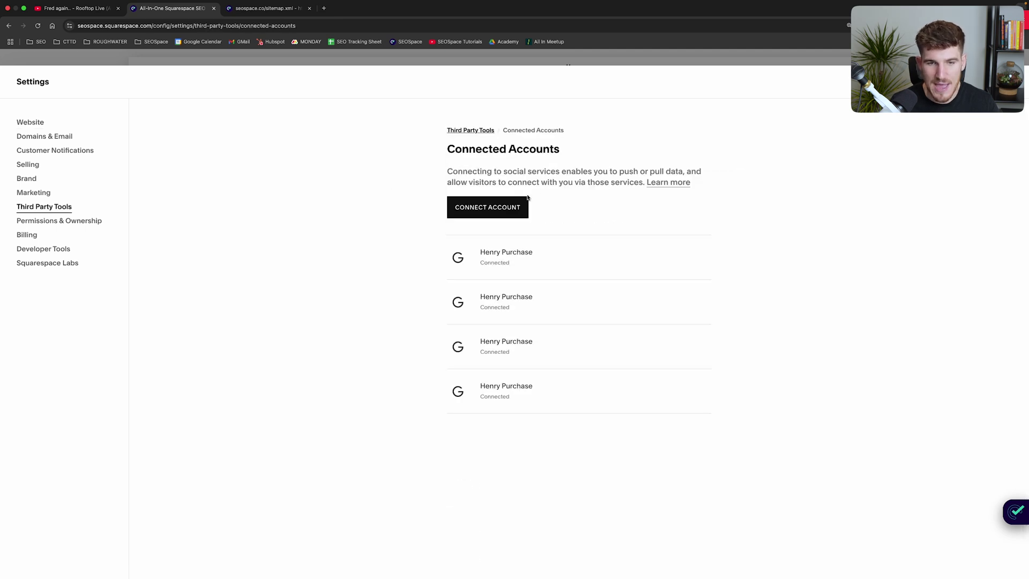
{"action": "left_click", "coordinate": [487, 209]}
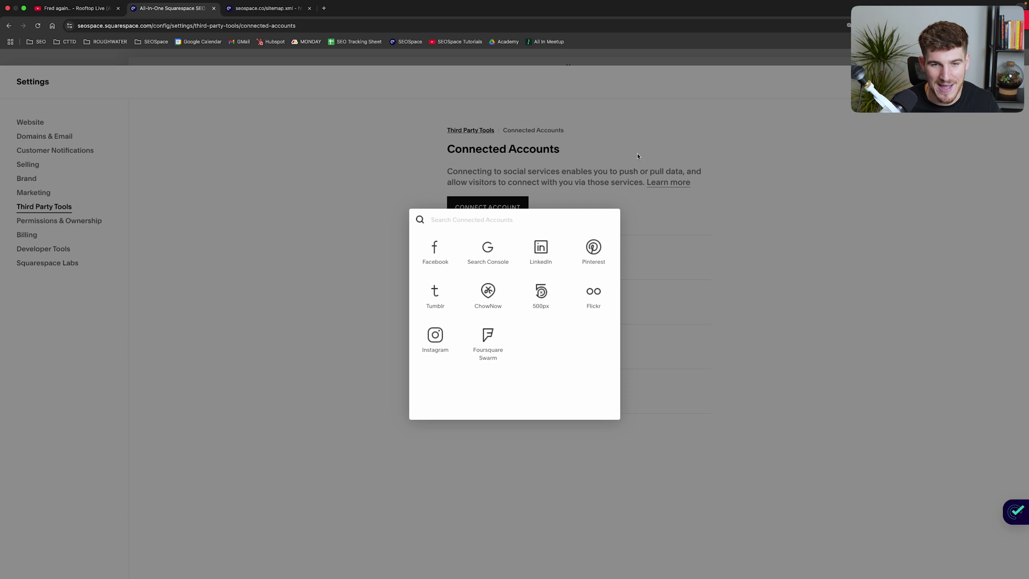
- Close the service list, search 'google search console' in a new tab, and enter Search Console's Overview
{"action": "left_click", "coordinate": [635, 249]}
{"action": "left_click", "coordinate": [322, 9]}
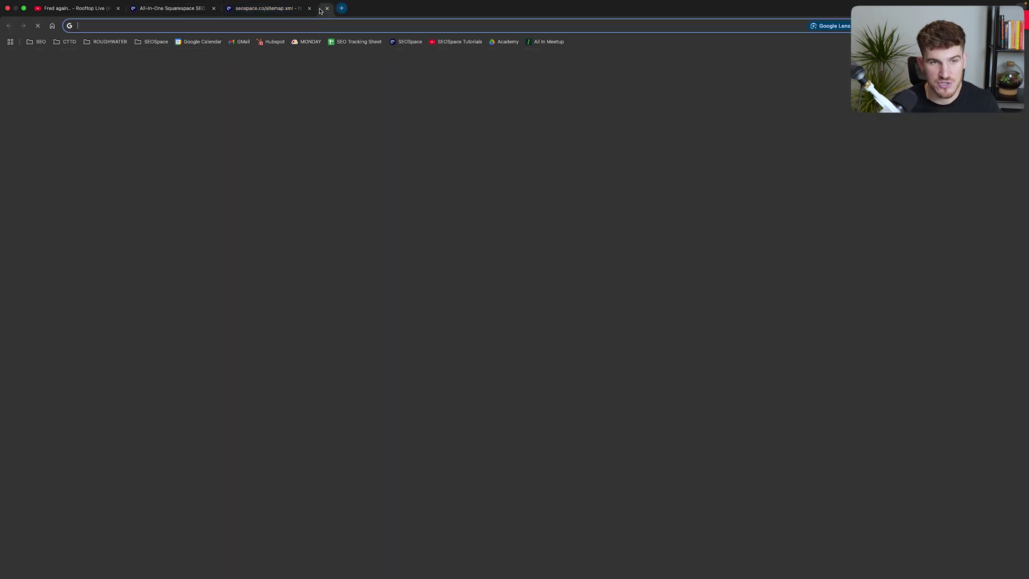
{"action": "type", "text": "g"}
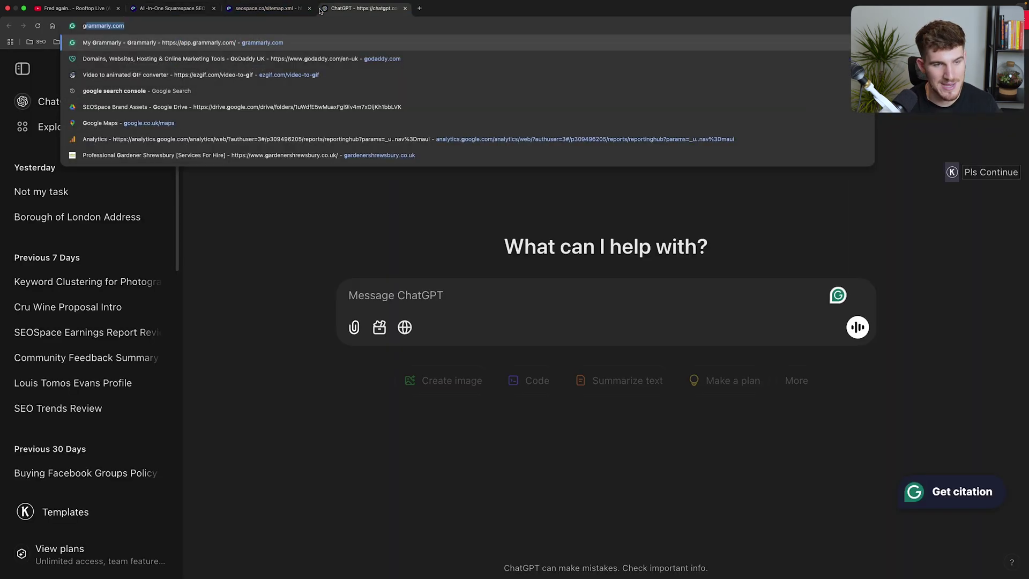
{"action": "type", "text": "oogle"}
{"action": "key", "text": "Return"}
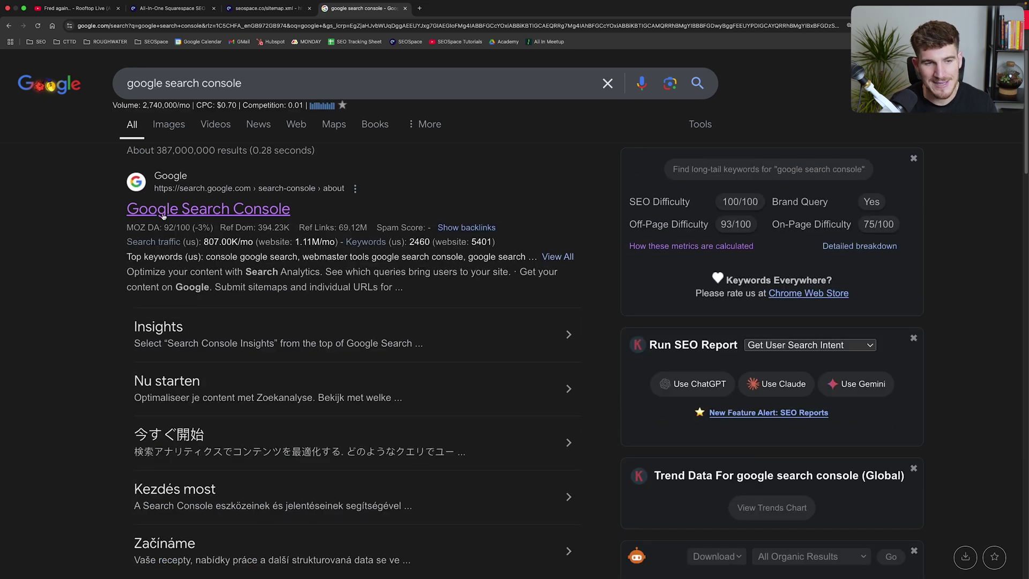
{"action": "left_click", "coordinate": [210, 211]}
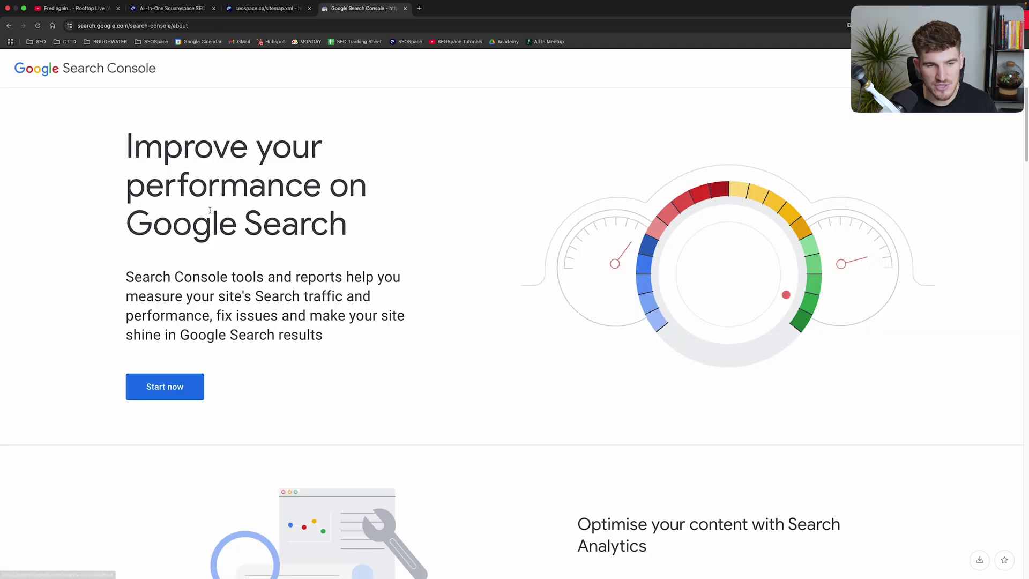
{"action": "left_click", "coordinate": [166, 386]}
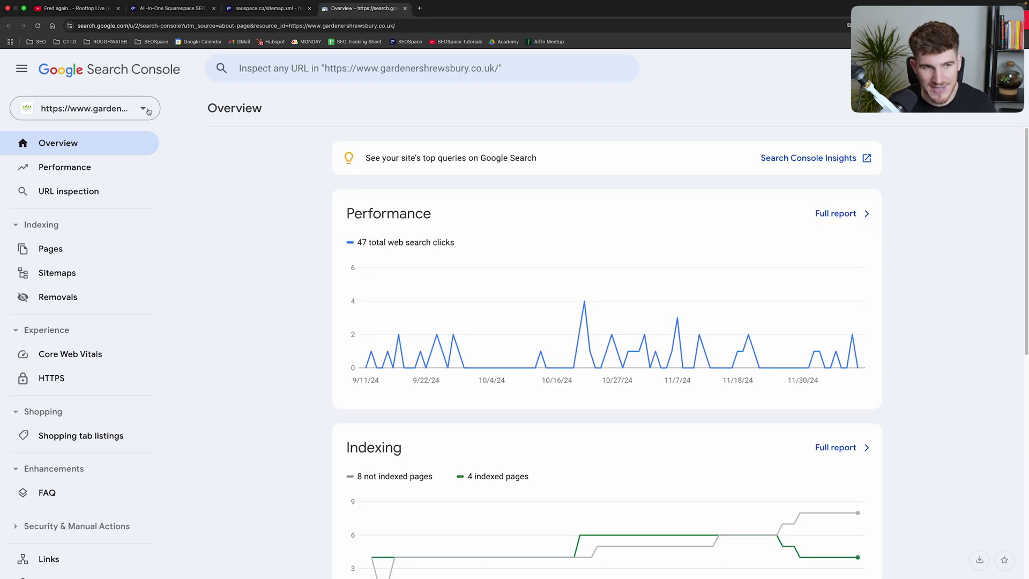
- Switch the Search Console property to the seospace.co domain
{"action": "left_click", "coordinate": [148, 111]}
{"action": "type", "text": "seo"}
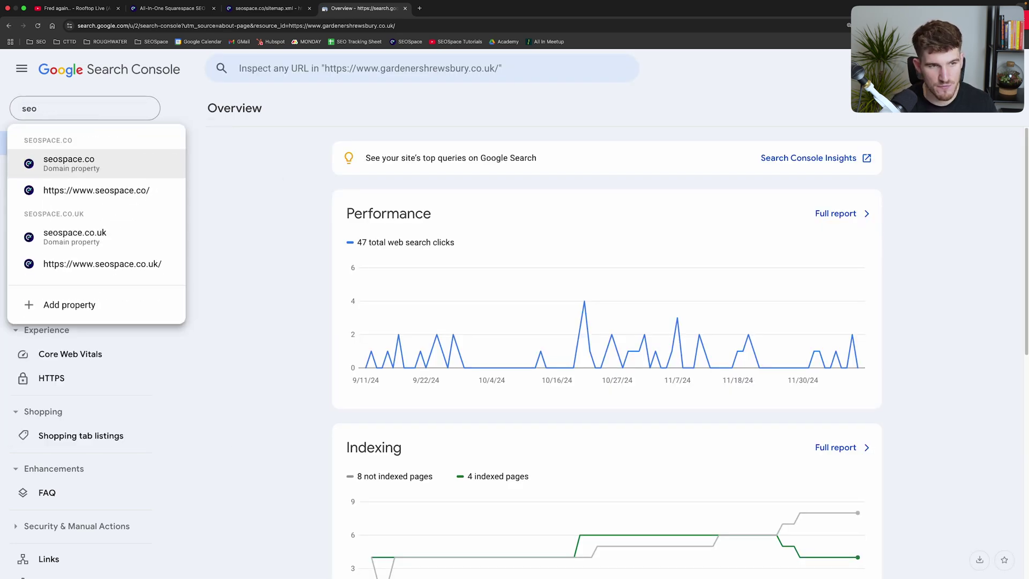
{"action": "key", "text": "Return"}
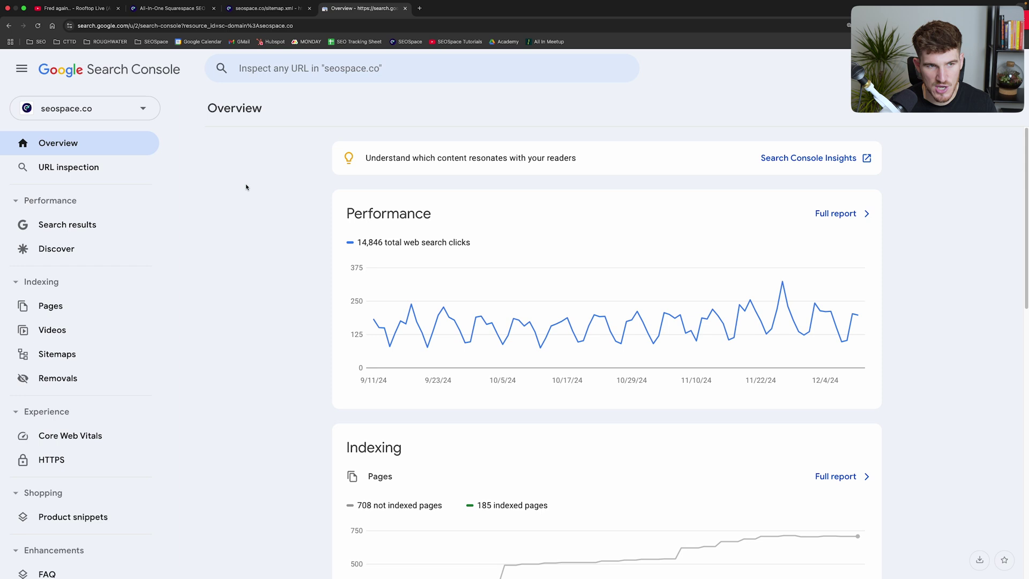
{"action": "left_click", "coordinate": [52, 114]}
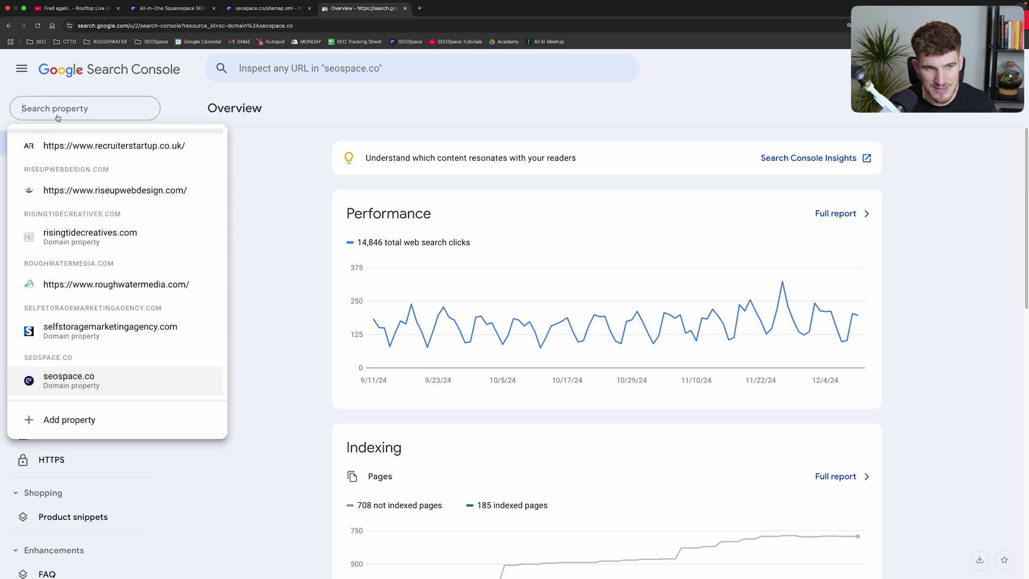
{"action": "left_click", "coordinate": [276, 208]}
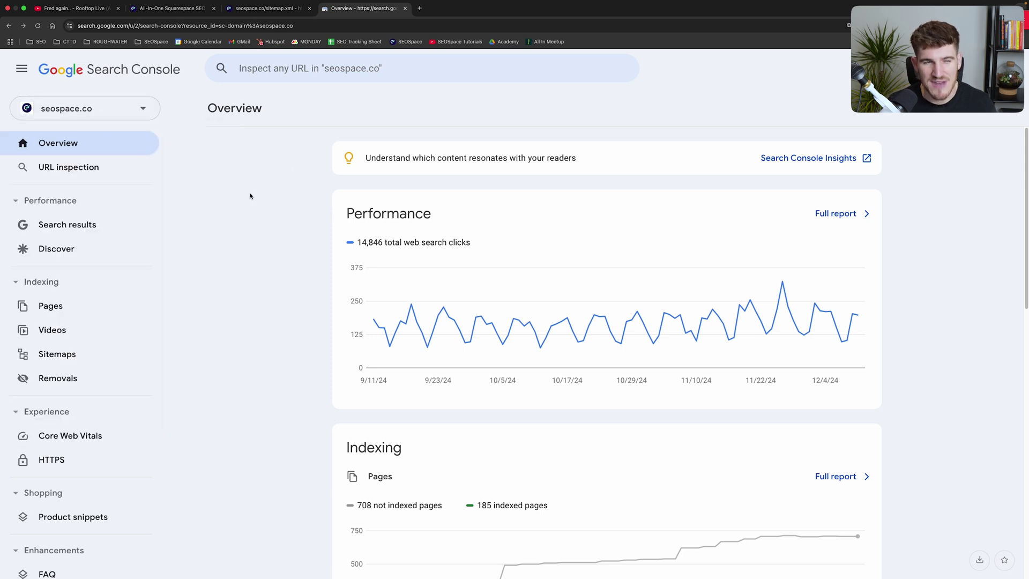
{"action": "left_click", "coordinate": [158, 116]}
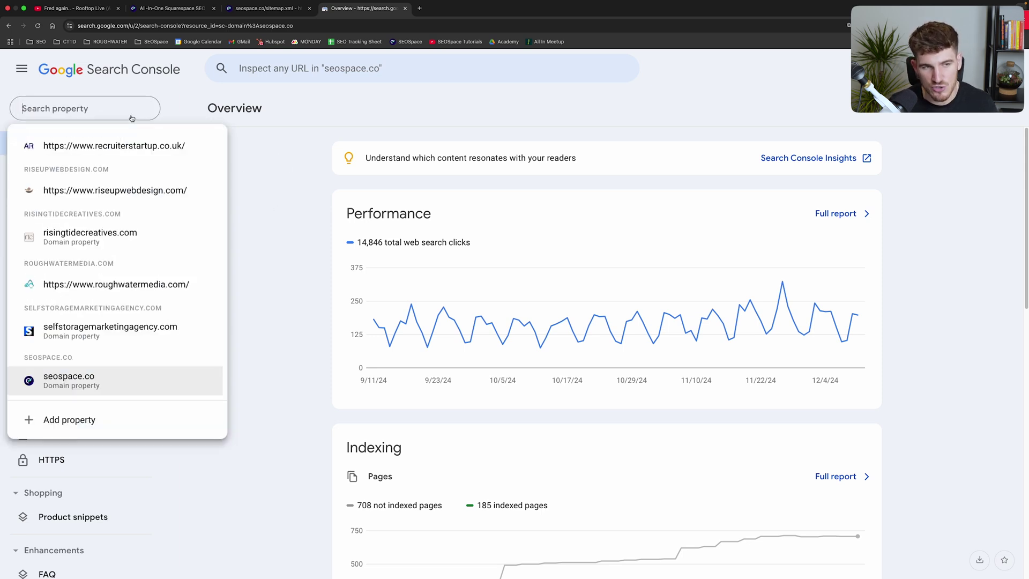
{"action": "left_click", "coordinate": [300, 251]}
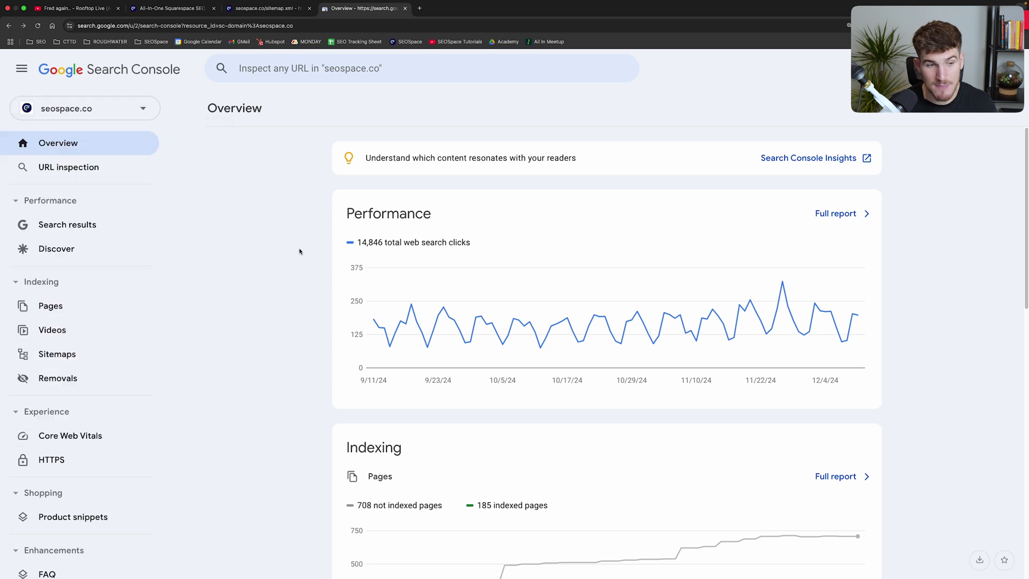
- Return to Overview and review the Performance summary of 14,846 web search clicks
{"action": "left_click", "coordinate": [48, 357]}
{"action": "left_click", "coordinate": [75, 151]}
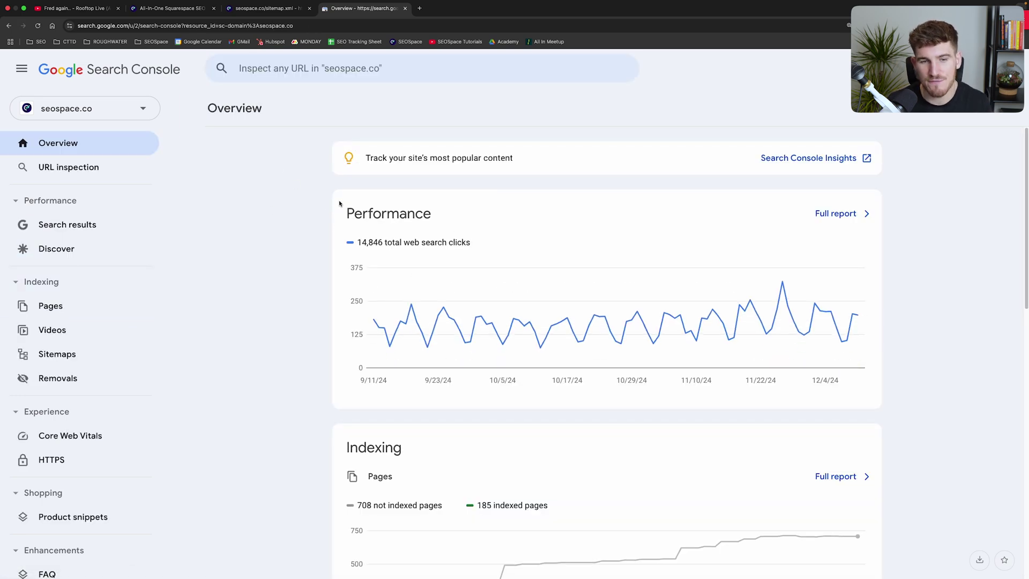
{"action": "left_click_drag", "start_coordinate": [339, 203], "coordinate": [978, 388]}
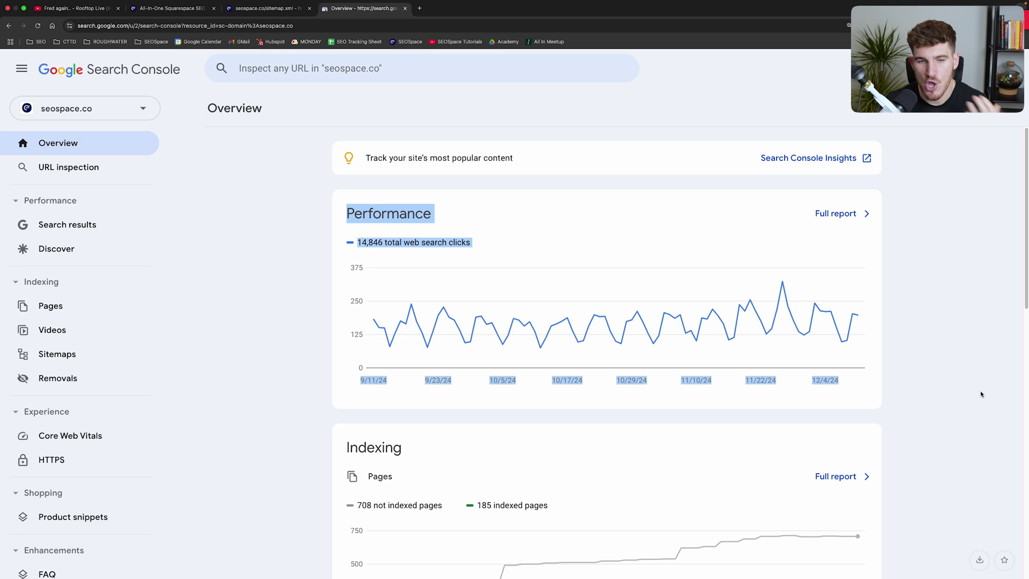
{"action": "left_click", "coordinate": [980, 396]}
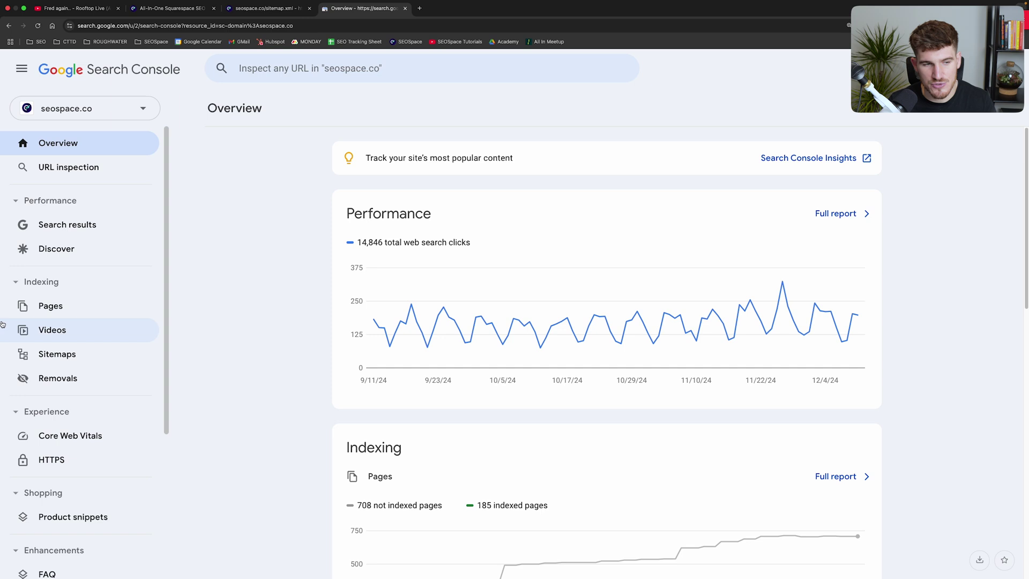
{"action": "left_click", "coordinate": [61, 360]}
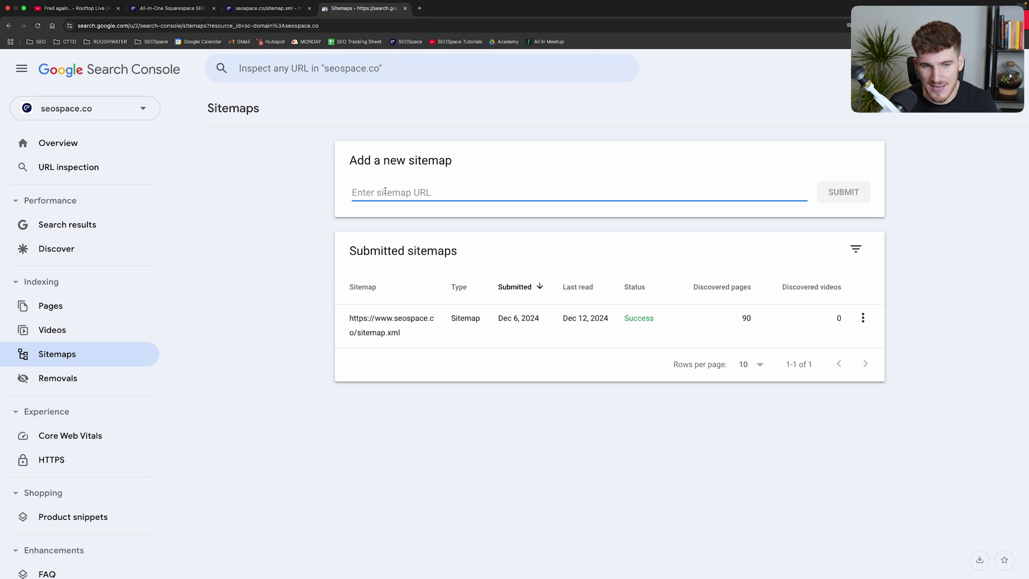
{"action": "left_click", "coordinate": [266, 8]}
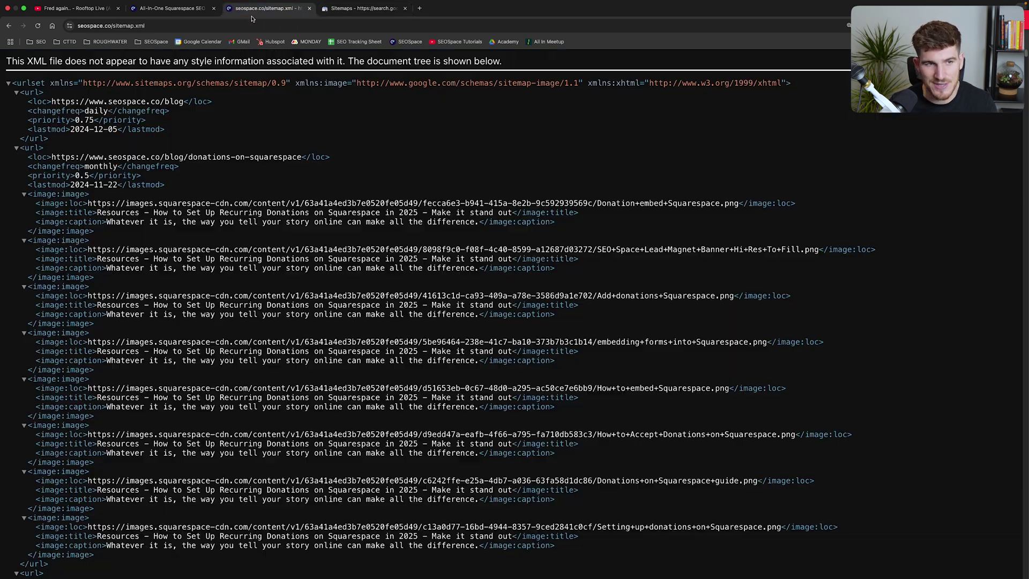
{"action": "left_click", "coordinate": [354, 10]}
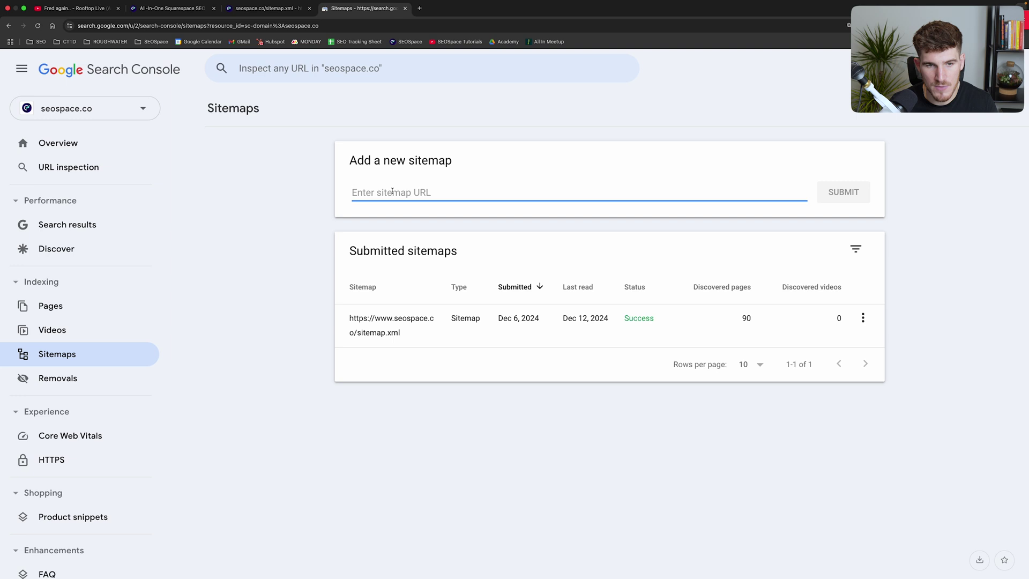
{"action": "type", "text": "https://www.seospace.co/sitemap.xml"}
{"action": "triple_click", "coordinate": [356, 196]}
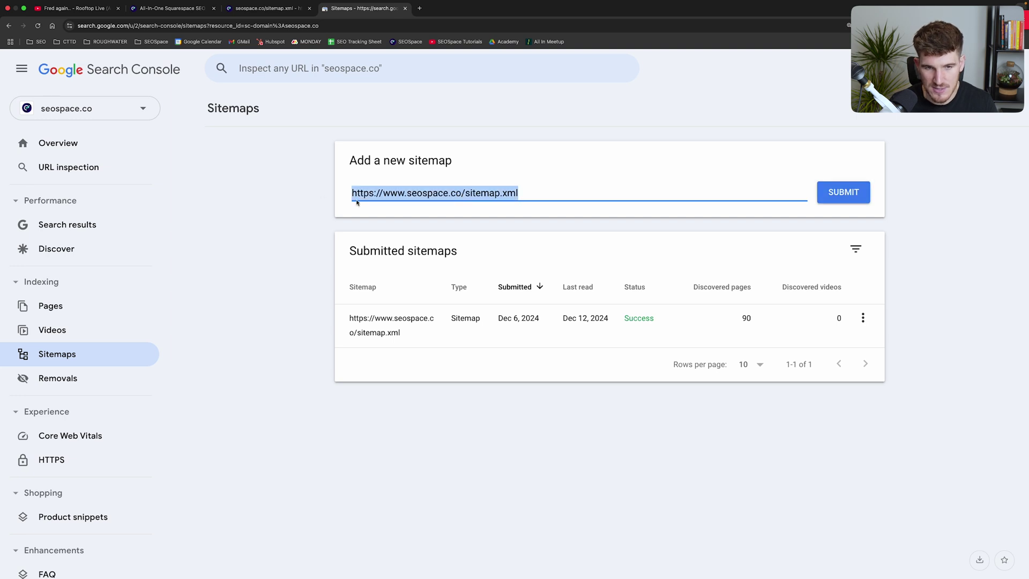
{"action": "triple_click", "coordinate": [431, 193]}
{"action": "left_click", "coordinate": [283, 199]}
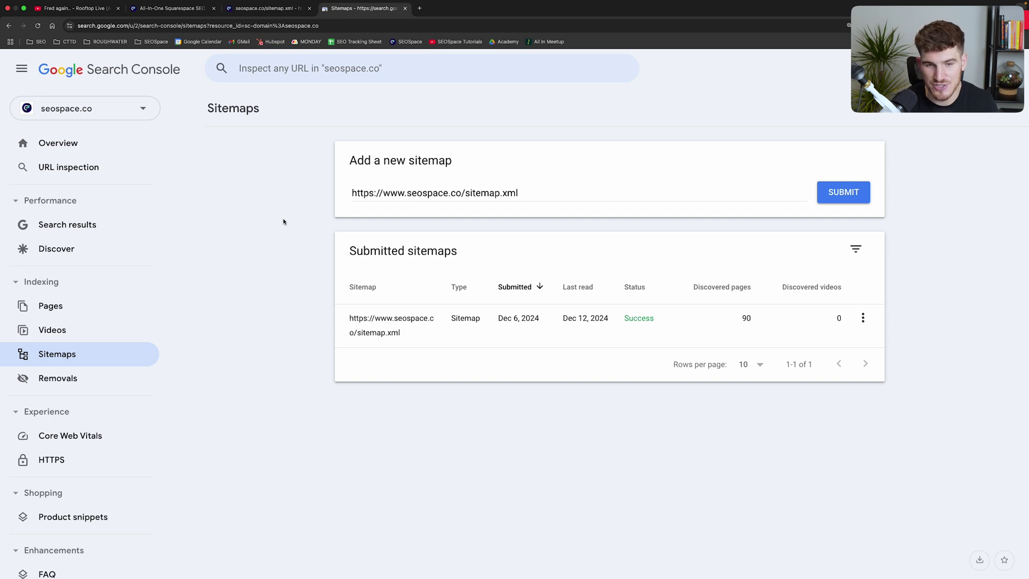
{"action": "left_click", "coordinate": [177, 9]}
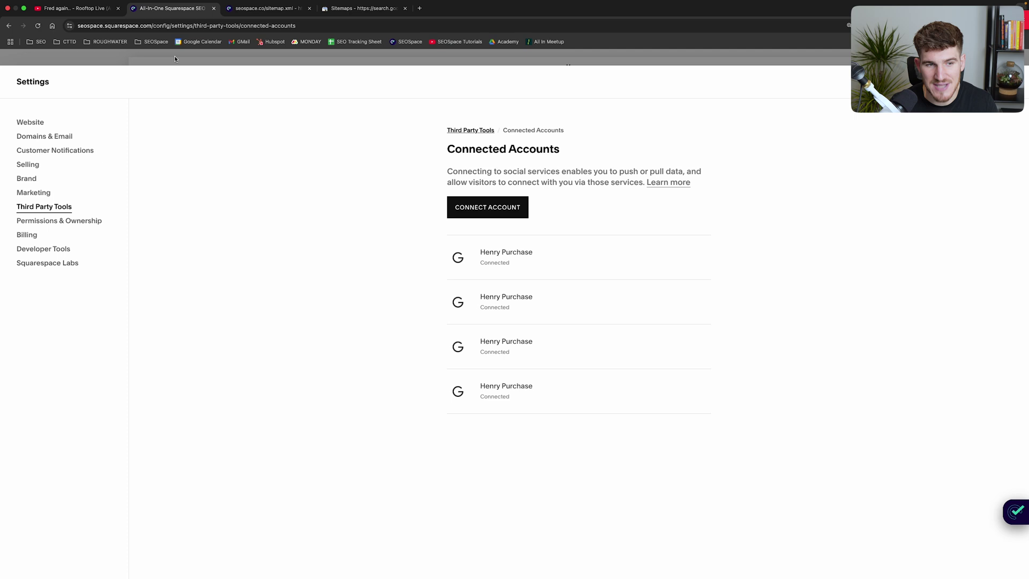
{"action": "left_click", "coordinate": [345, 11]}
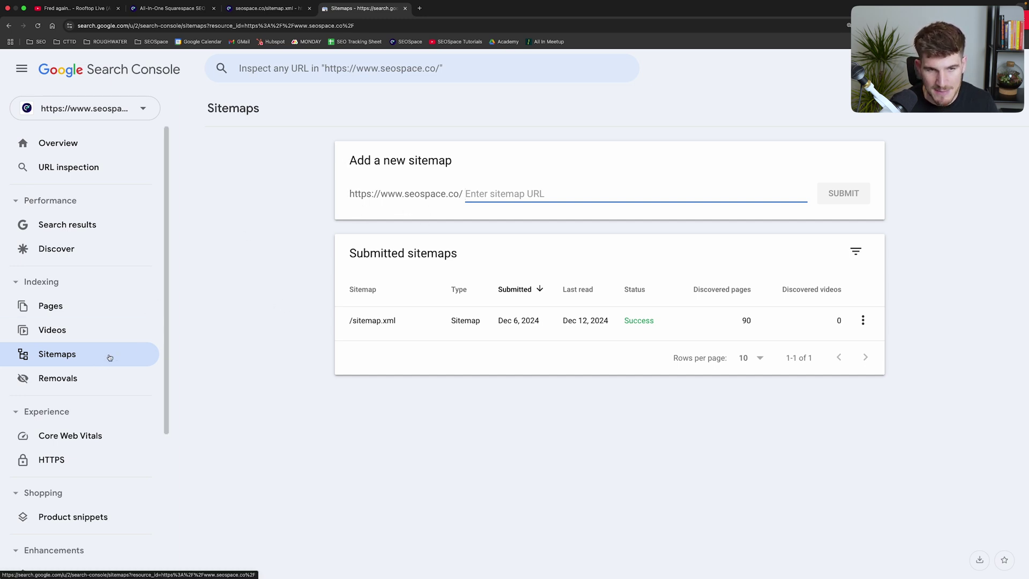
{"action": "left_click_drag", "start_coordinate": [347, 194], "coordinate": [462, 200]}
{"action": "key", "text": "ctrl+c"}
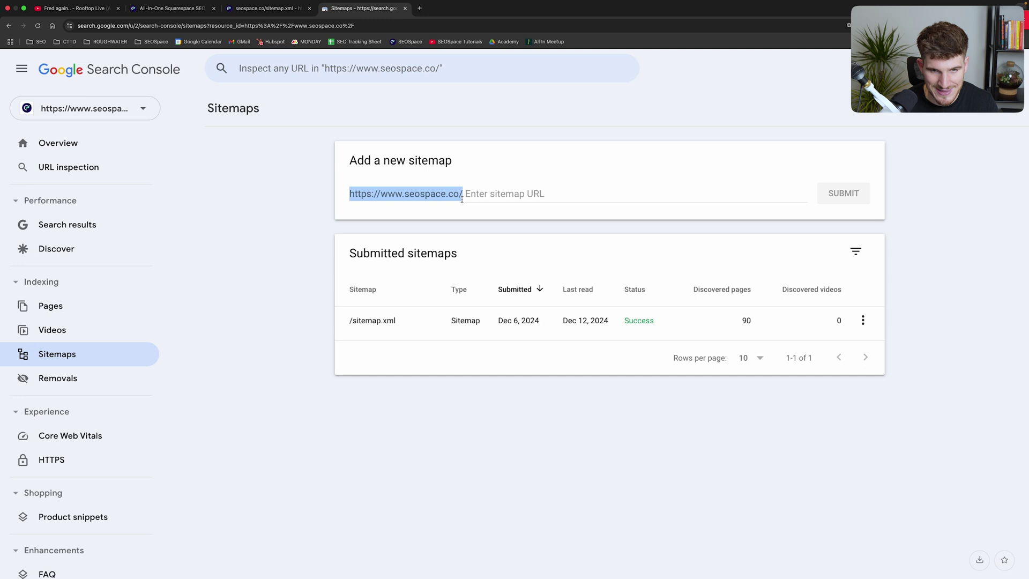
{"action": "left_click", "coordinate": [520, 194]}
{"action": "type", "text": "sitemap"}
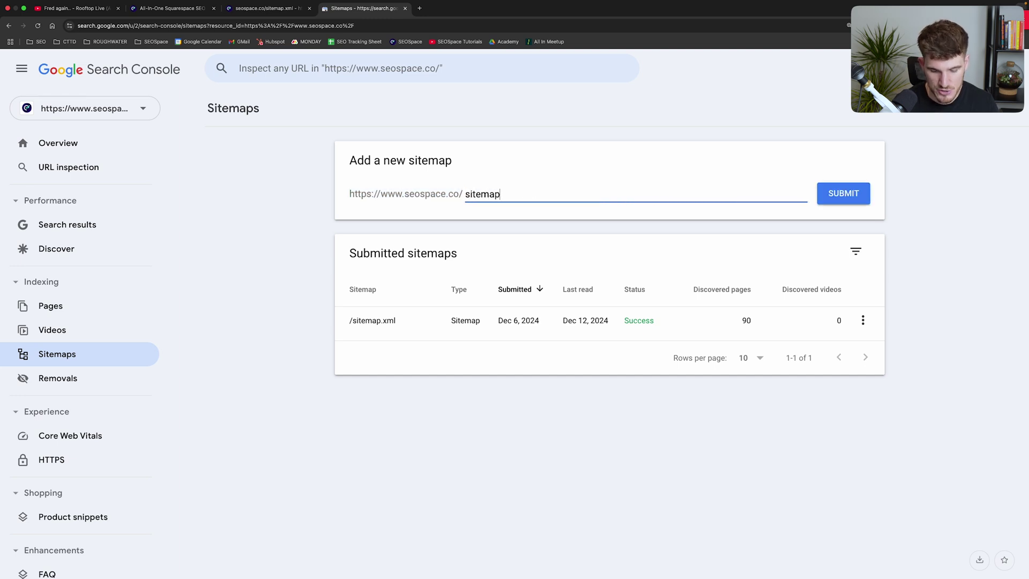
{"action": "type", "text": ".xml"}
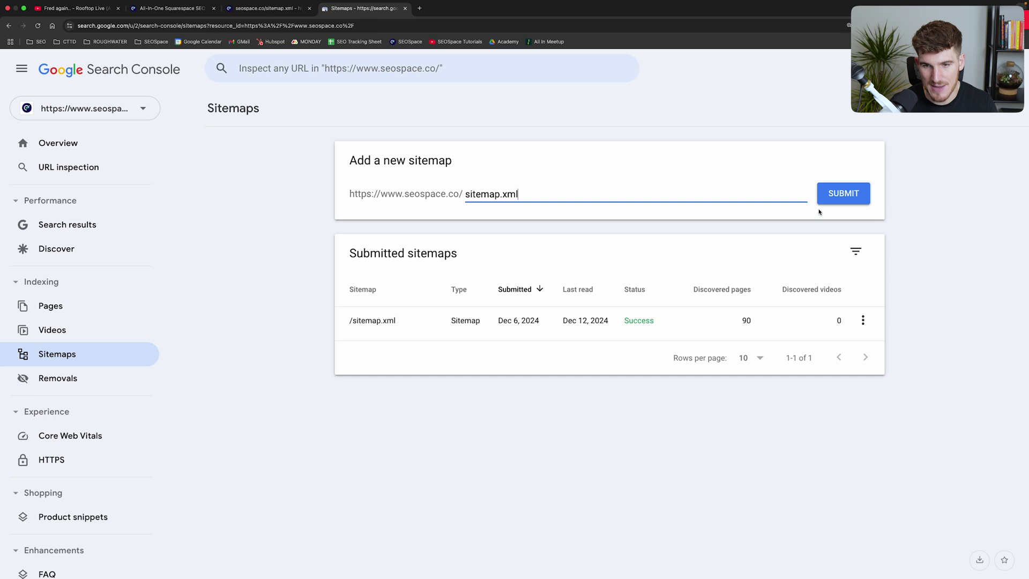
{"action": "left_click_drag", "start_coordinate": [341, 253], "coordinate": [926, 362]}
{"action": "left_click", "coordinate": [935, 363]}
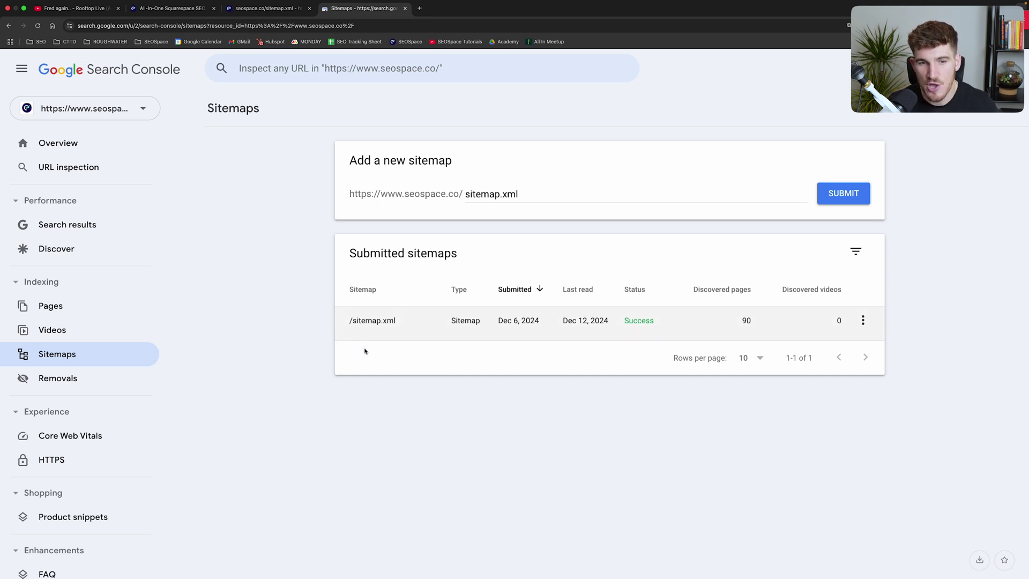
{"action": "left_click", "coordinate": [264, 9]}
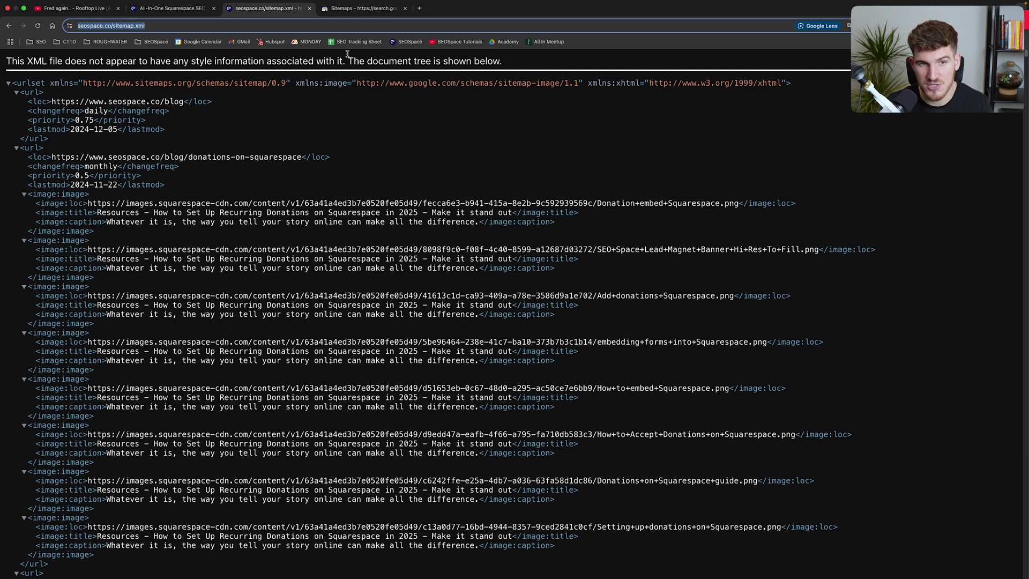
{"action": "left_click", "coordinate": [355, 10]}
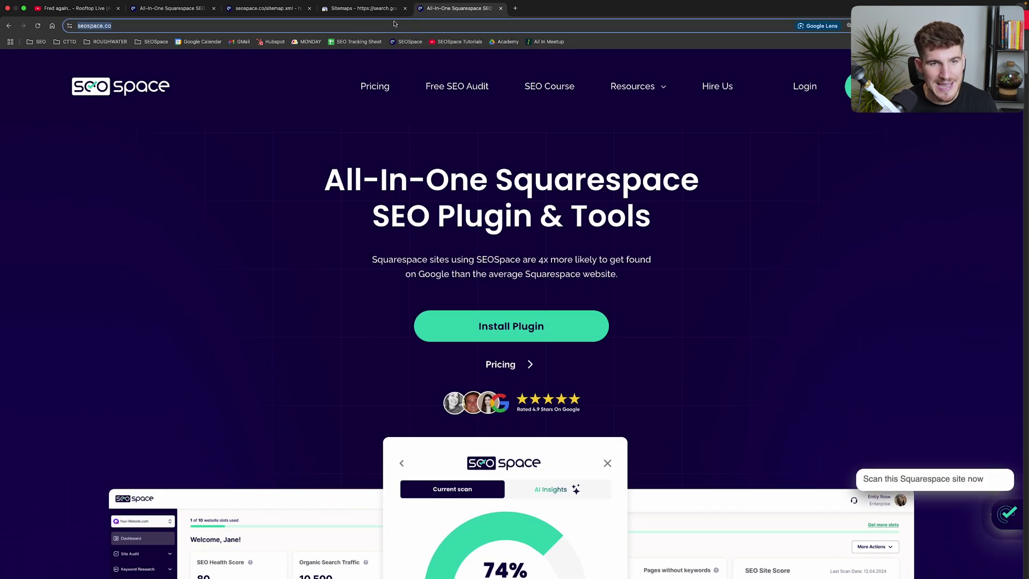
{"action": "left_click", "coordinate": [362, 8]}
{"action": "left_click", "coordinate": [327, 67]}
{"action": "key", "text": "ctrl+v"}
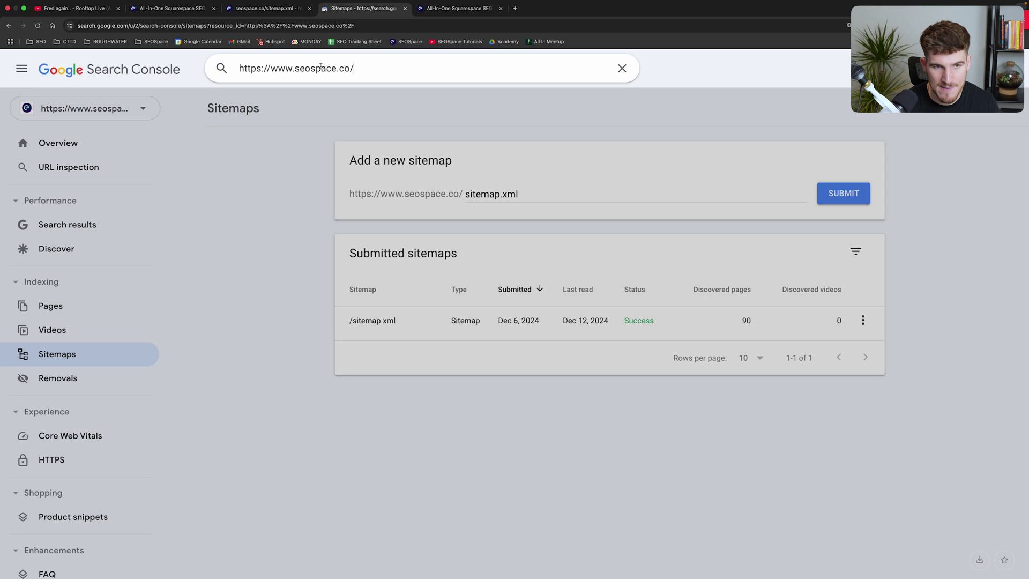
{"action": "key", "text": "Return"}
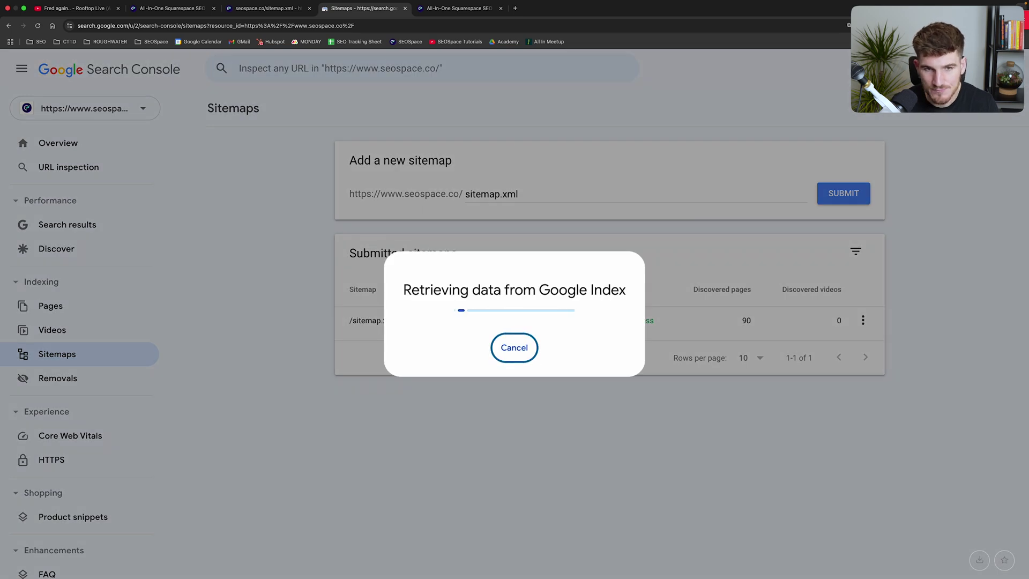